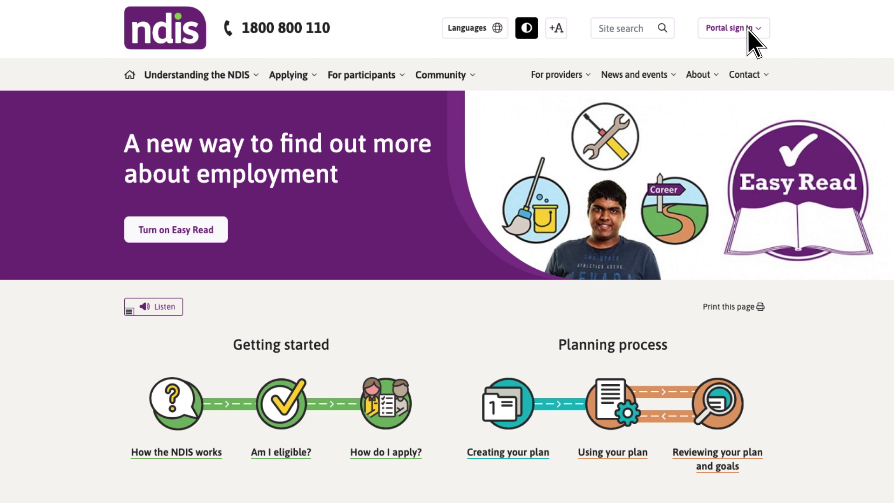
- Sign in to the myplace Provider Portal and open the Service Booking area
{"action": "left_click", "coordinate": [747, 28]}
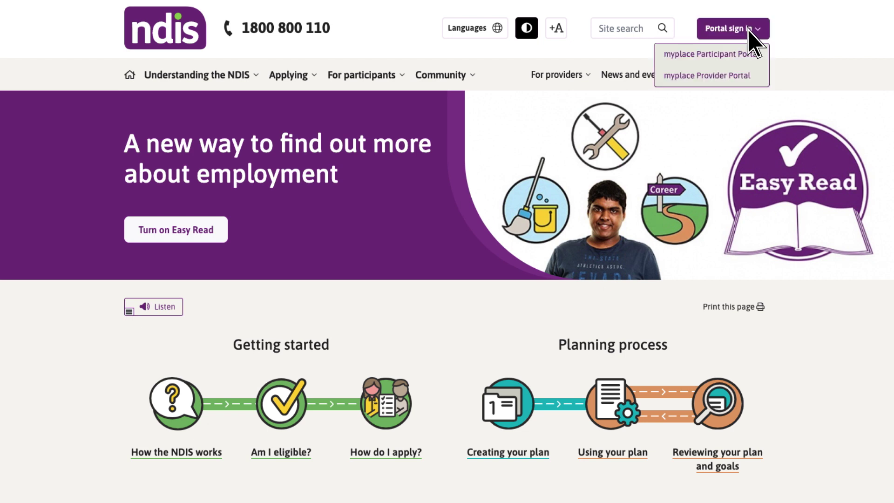
{"action": "left_click", "coordinate": [748, 78]}
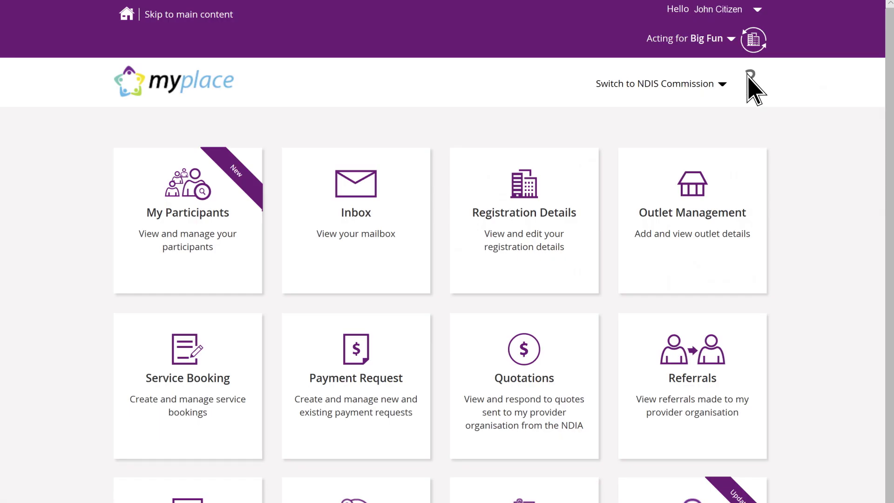
{"action": "left_click", "coordinate": [204, 352]}
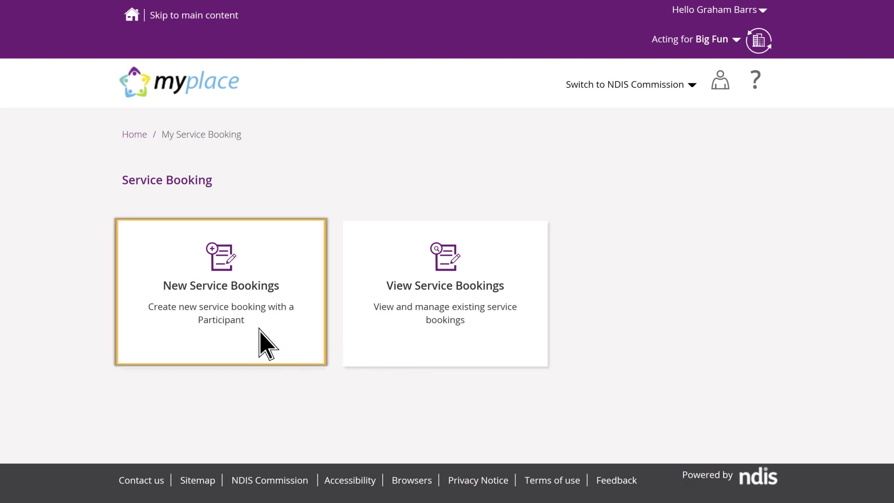
{"action": "left_click", "coordinate": [259, 329]}
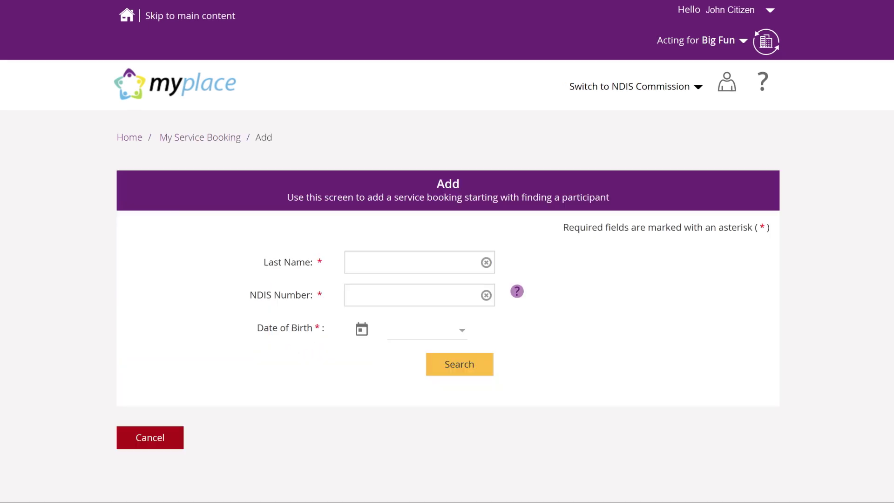
{"action": "type", "text": "Citizen"}
{"action": "type", "text": "01/01/1990"}
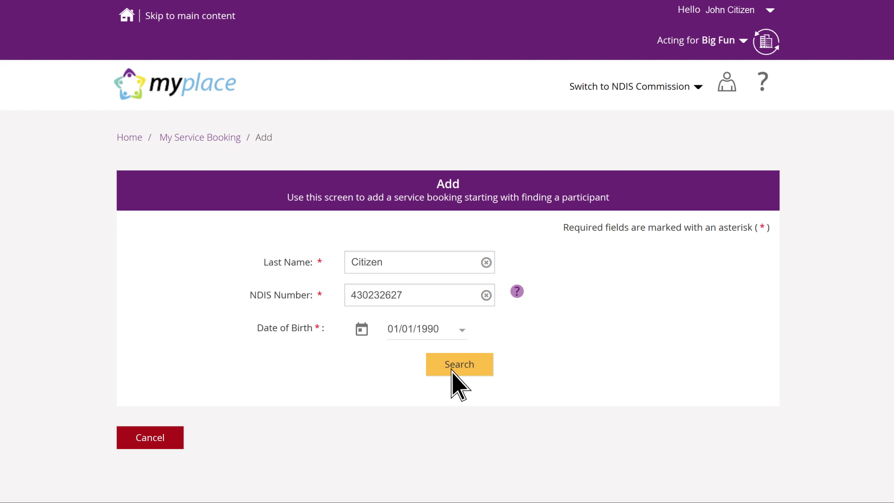
{"action": "left_click", "coordinate": [451, 370]}
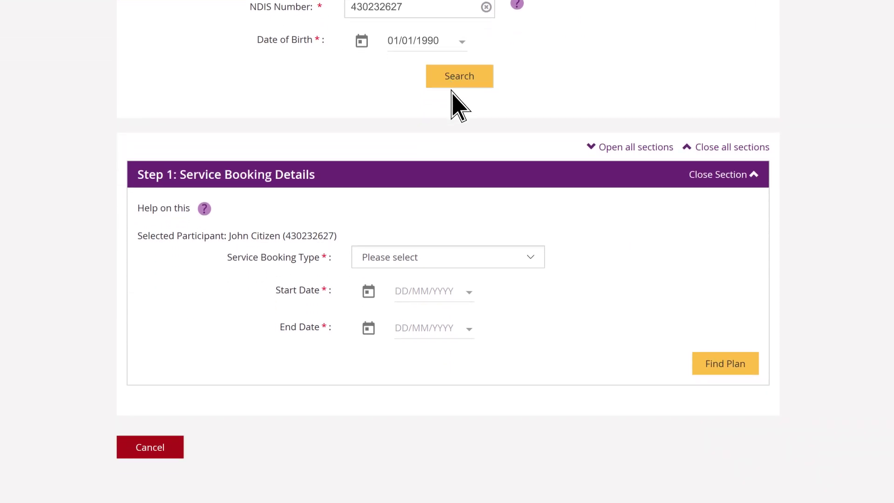
- Choose Standard Booking from 18/11/2019 to 22/11/2019 and look up the participant's plans
{"action": "left_click", "coordinate": [451, 256]}
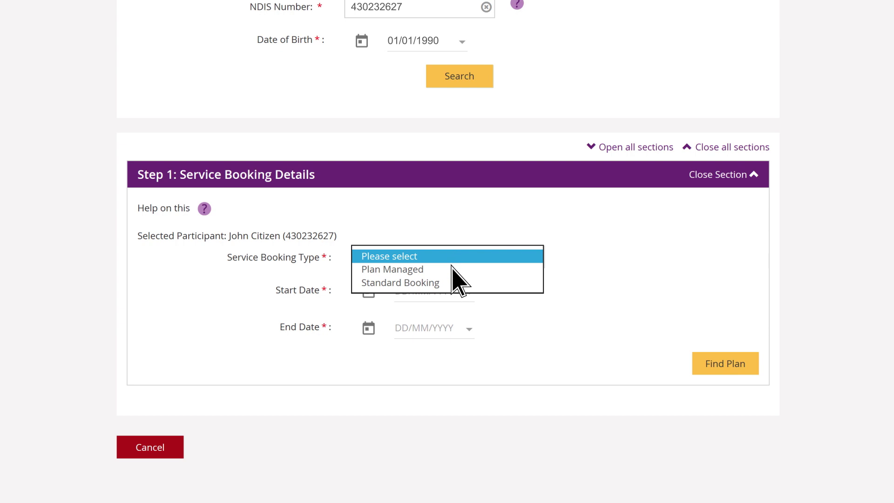
{"action": "left_click", "coordinate": [454, 283]}
{"action": "type", "text": "18/11/2019"}
{"action": "key", "text": "Tab"}
{"action": "type", "text": "22/11/2019"}
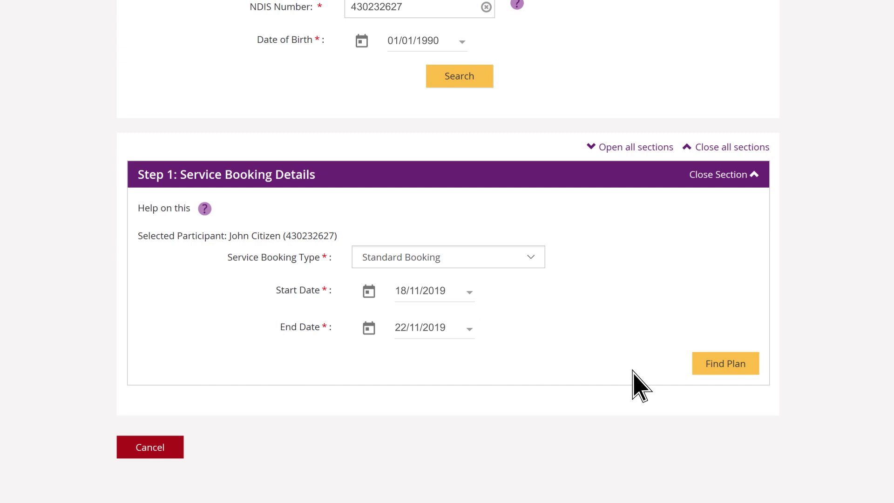
{"action": "left_click", "coordinate": [745, 368]}
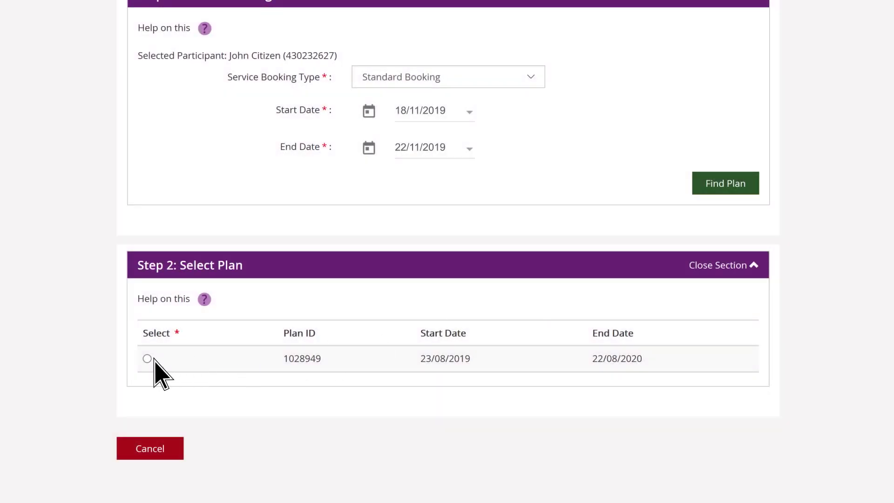
{"action": "left_click", "coordinate": [147, 359]}
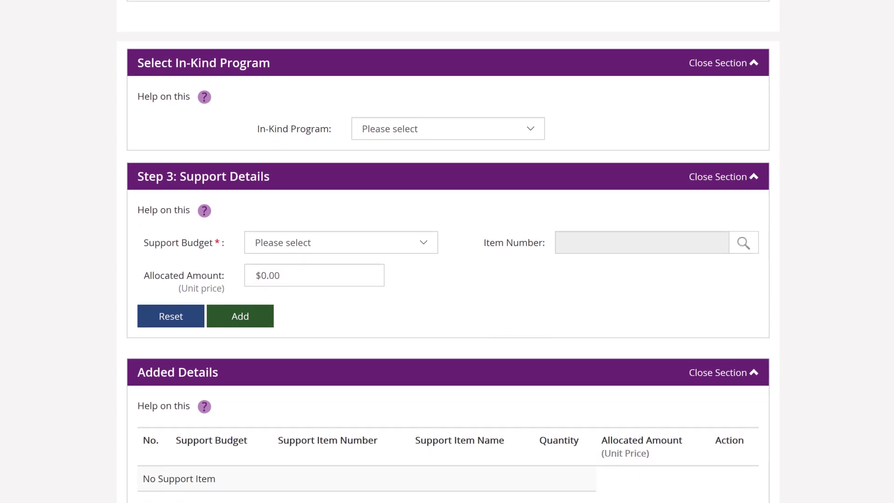
{"action": "scroll", "coordinate": [447, 251], "scroll_direction": "down", "scroll_amount": 2}
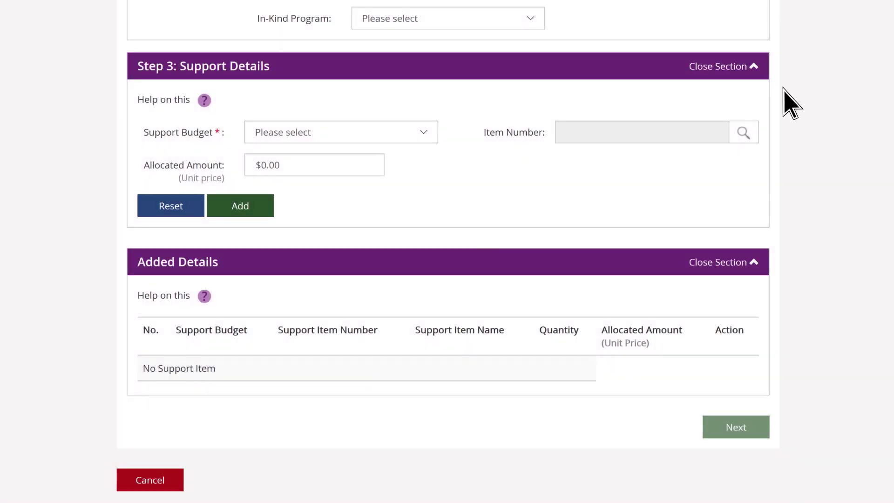
- List the support budget categories in the Support Budget dropdown
{"action": "left_click", "coordinate": [420, 131]}
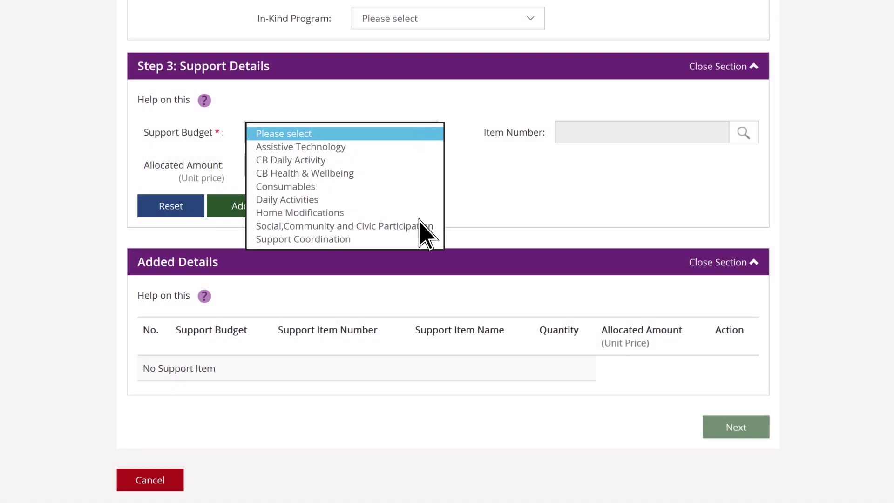
- Add a Support Coordination line allocated $800.00 and continue to the review page
{"action": "left_click", "coordinate": [420, 240]}
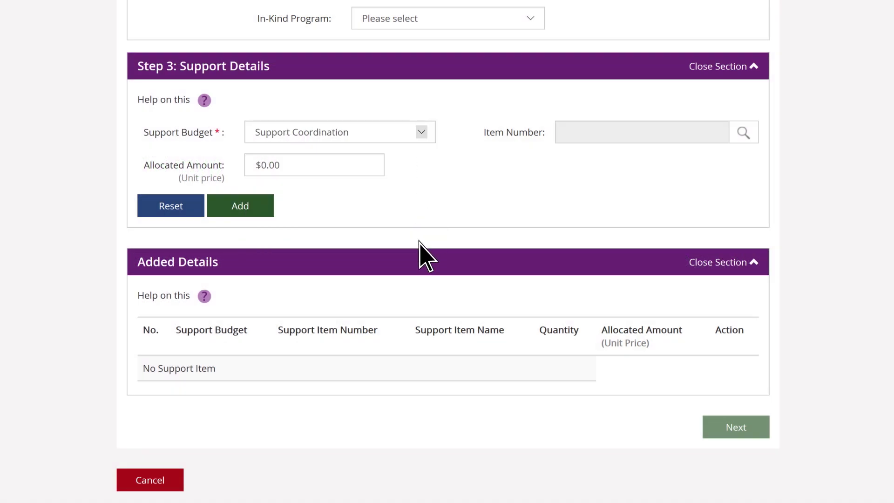
{"action": "left_click", "coordinate": [368, 164]}
{"action": "left_click", "coordinate": [262, 212]}
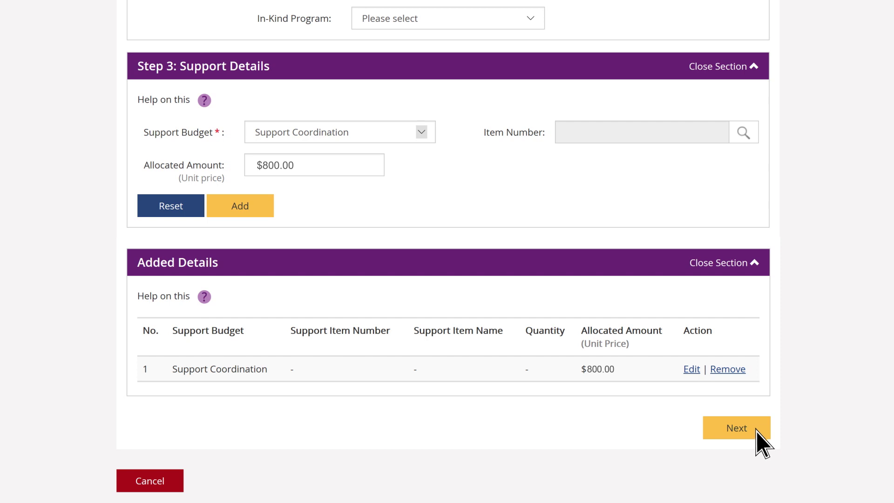
{"action": "left_click", "coordinate": [756, 429]}
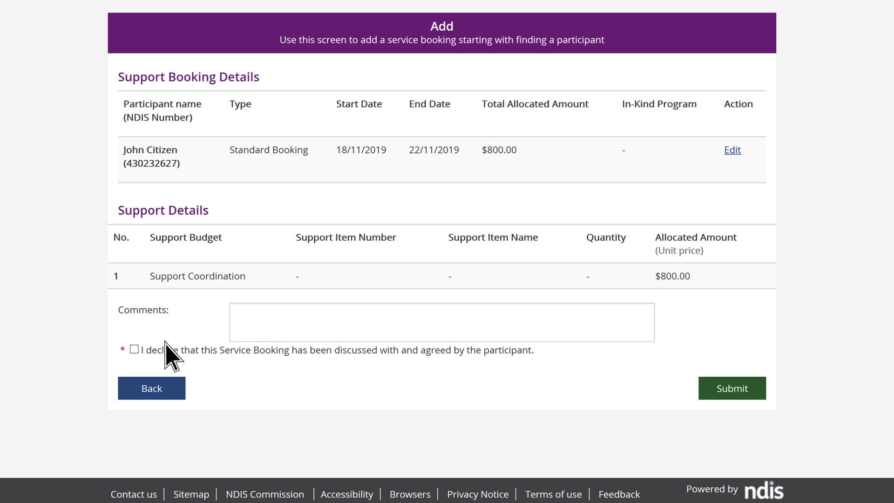
- Tick the participant-agreement declaration and submit the service booking
{"action": "left_click", "coordinate": [136, 352]}
{"action": "left_click", "coordinate": [726, 383]}
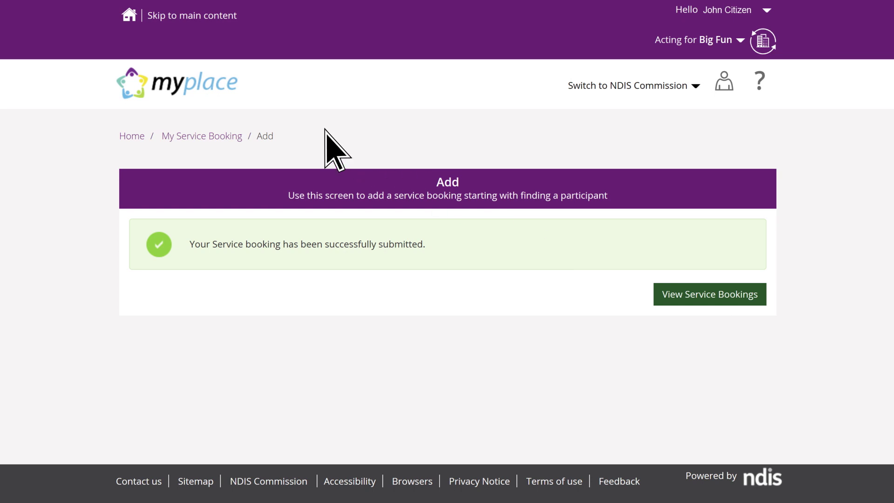
- Return to the myplace home dashboard using the myplace logo
{"action": "left_click", "coordinate": [187, 73]}
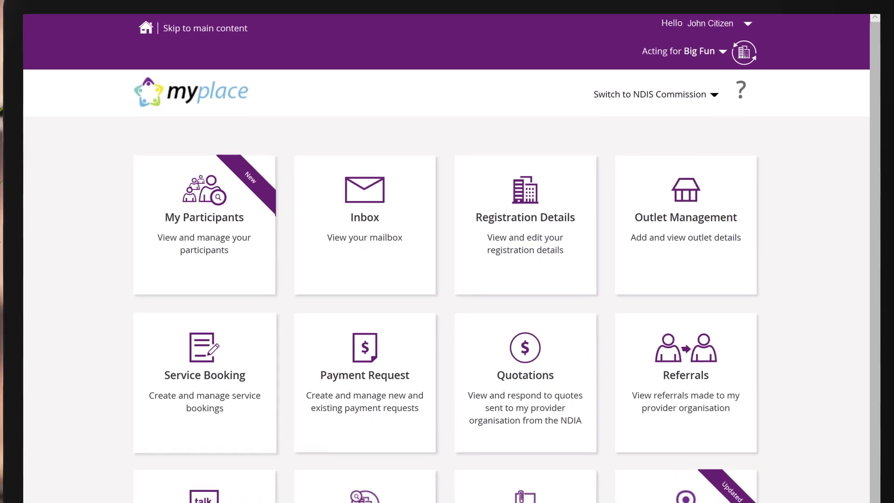